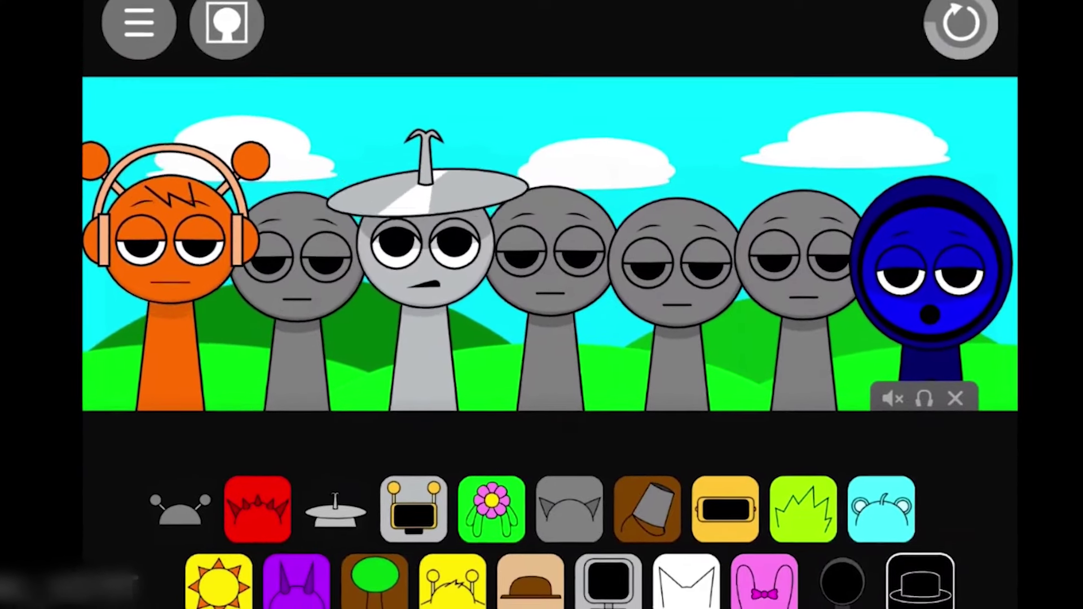
# Drag the white cat-ears costume onto the grey character second from the right, turning it white
pyautogui.moveTo(683, 581); pyautogui.dragTo(682, 543)
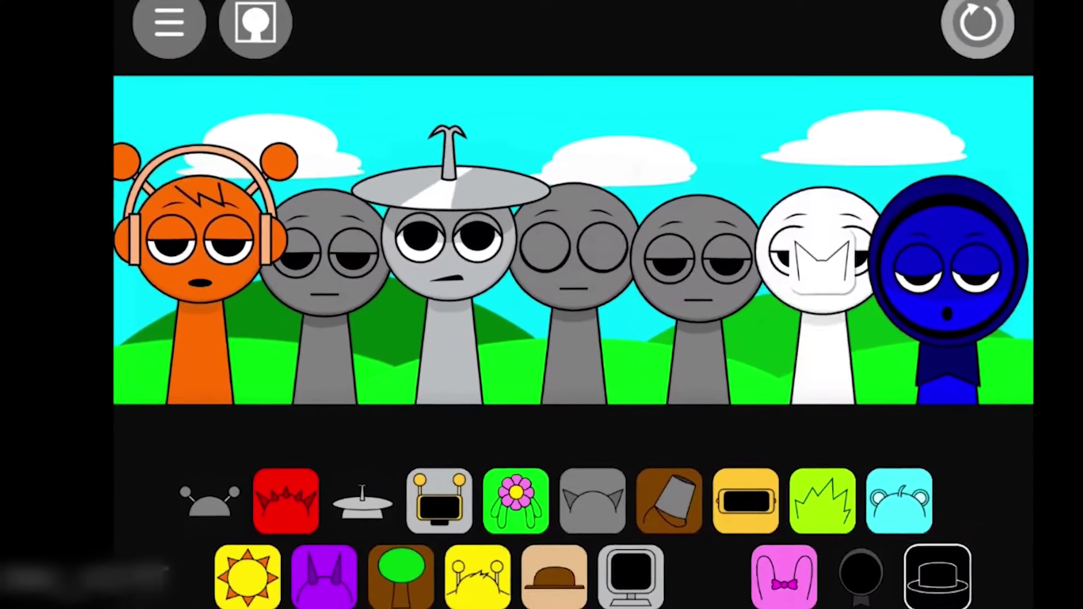